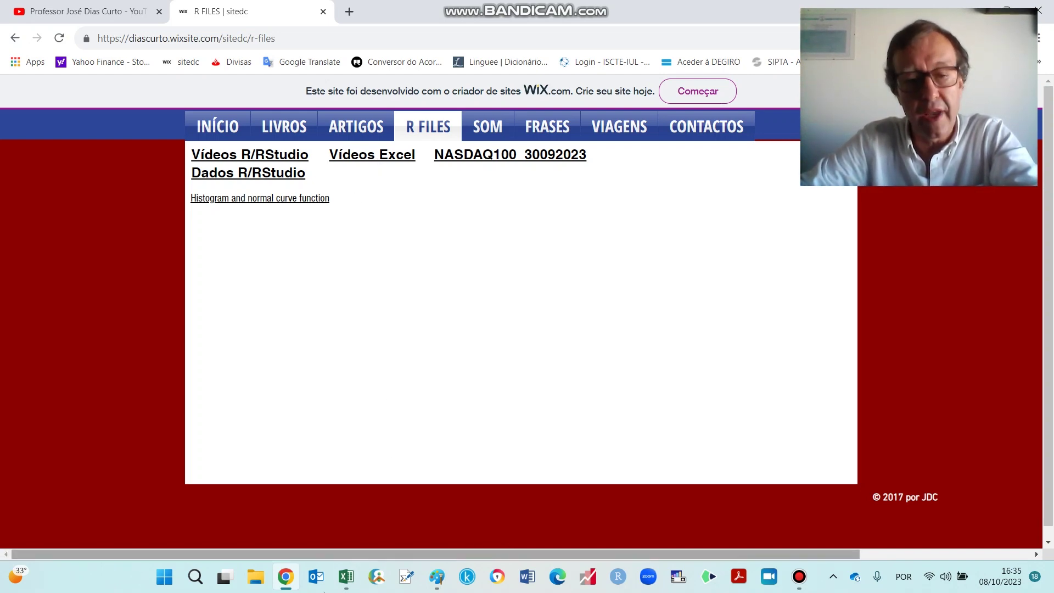
# Switch to the Excel workbook and review the logarithm function names listed in F2:F4 of sheet V12
pyautogui.click(346, 577)
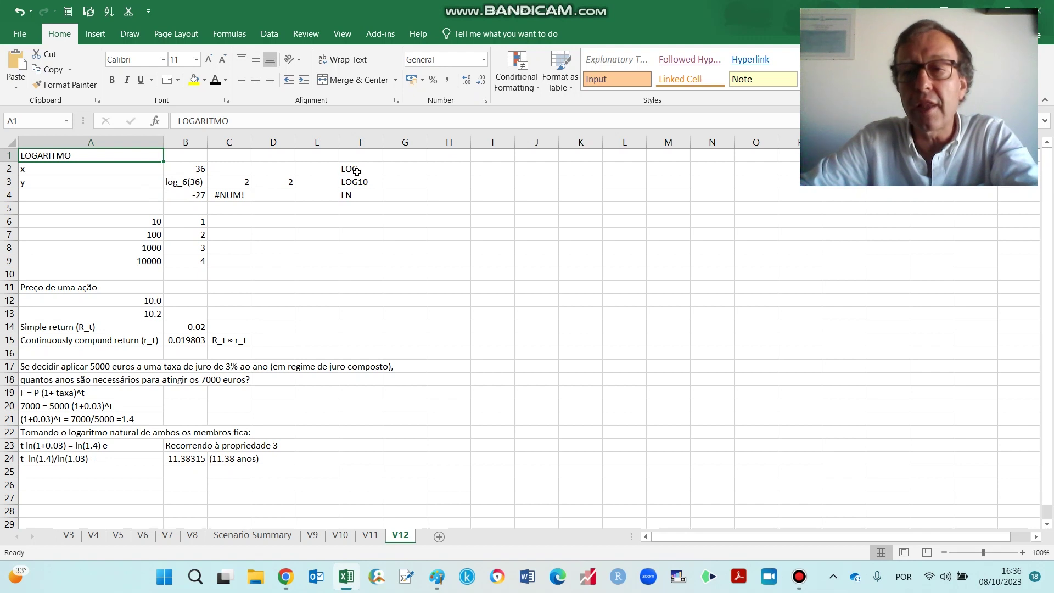
pyautogui.moveTo(365, 174); pyautogui.dragTo(366, 198)
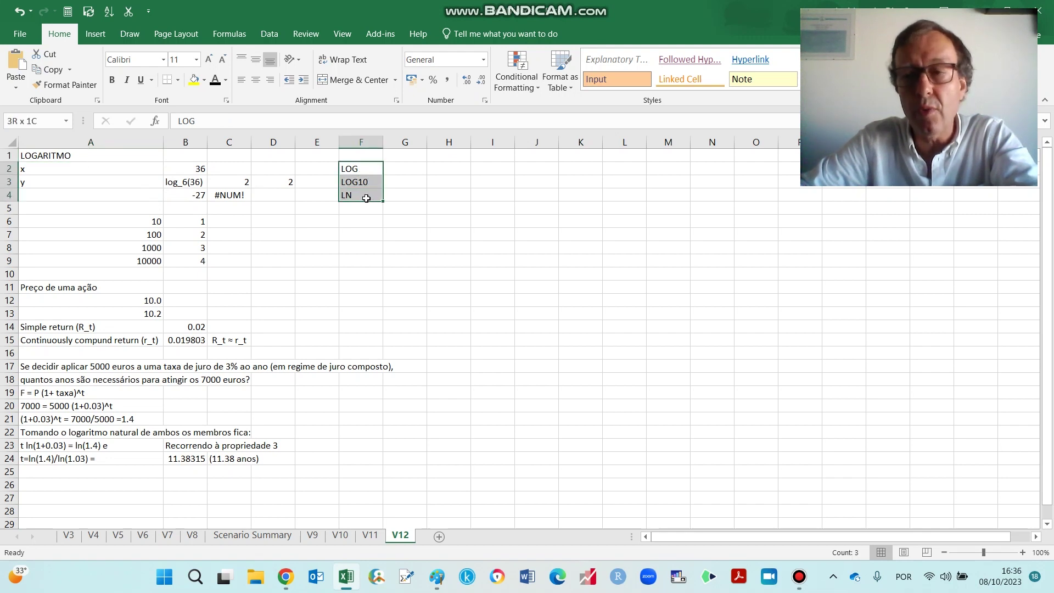
pyautogui.click(374, 165)
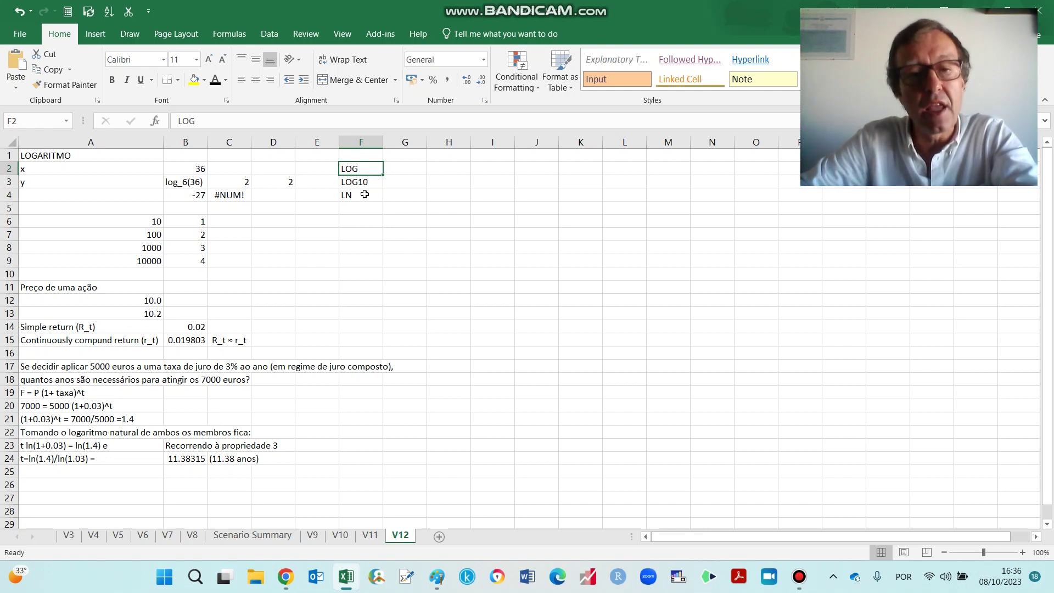
pyautogui.click(365, 193)
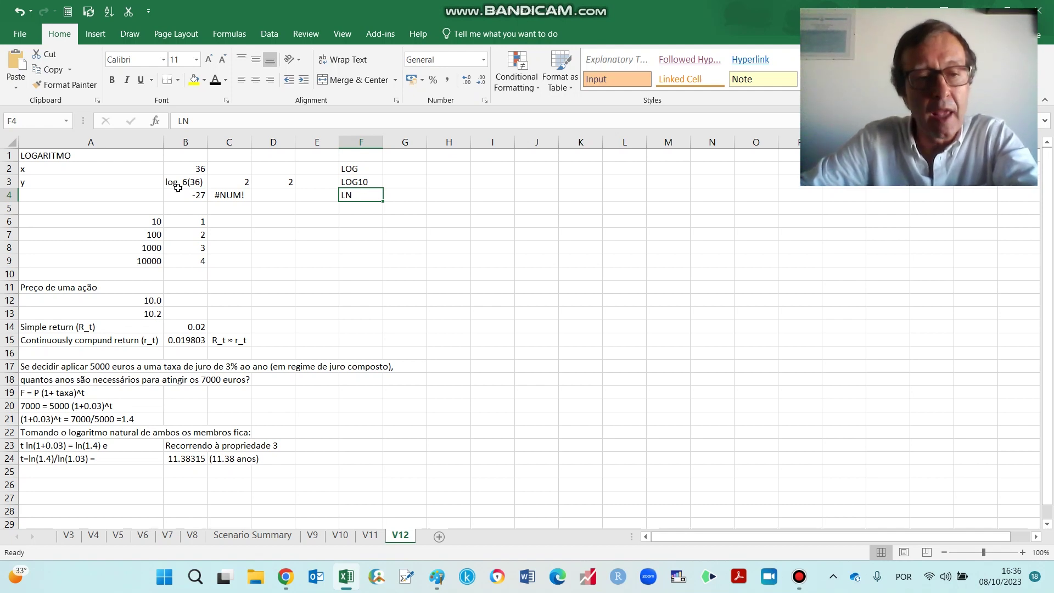
# Examine the log_6(36) example and its LOG formula in D3, plus the LOG formula for the negative number in C4
pyautogui.click(185, 168)
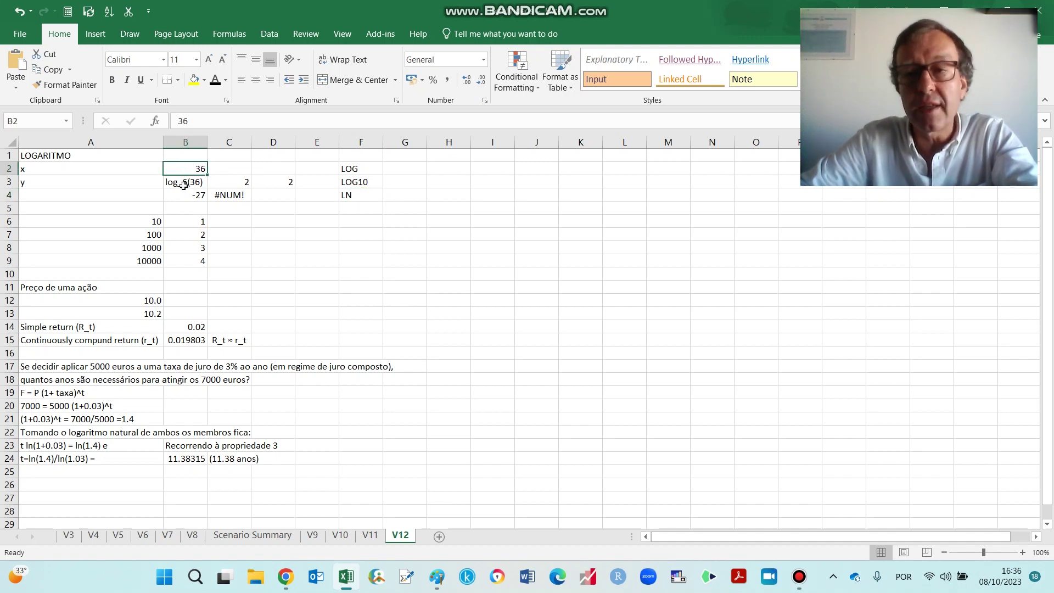
pyautogui.click(183, 186)
pyautogui.doubleClick(278, 182)
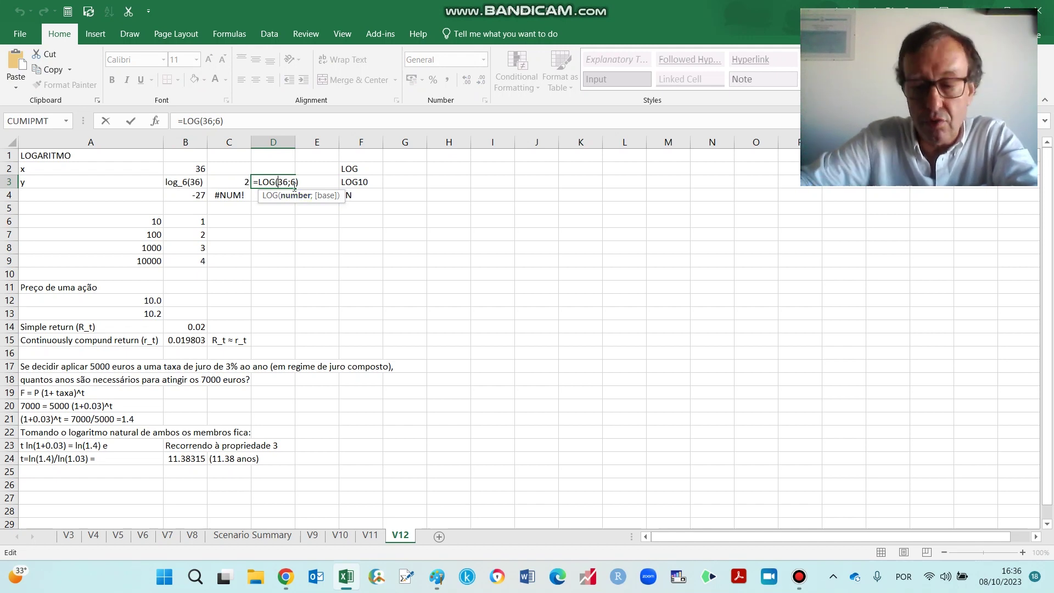
pyautogui.press('Return')
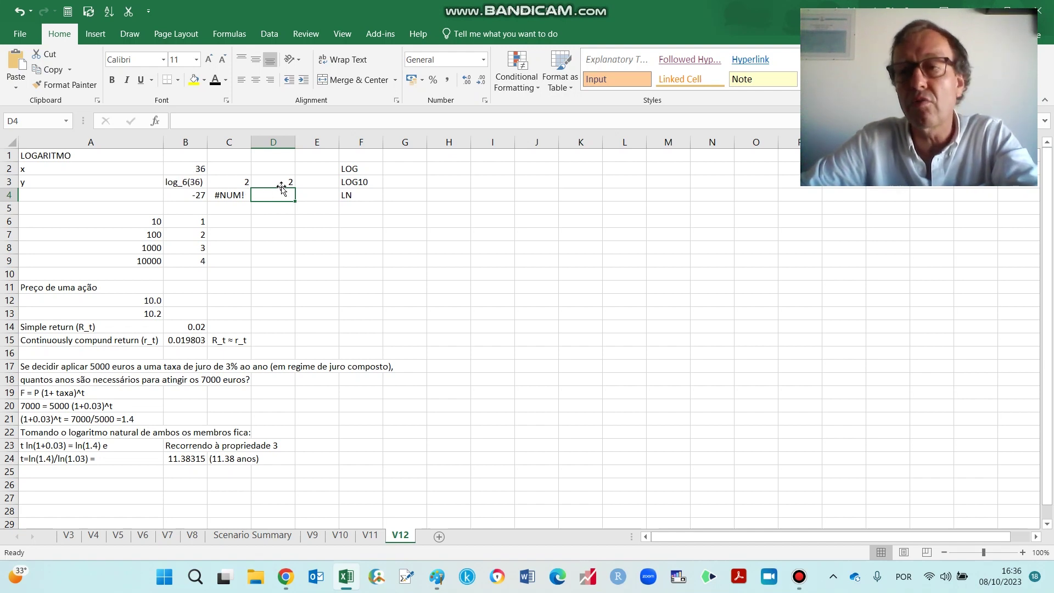
pyautogui.click(198, 194)
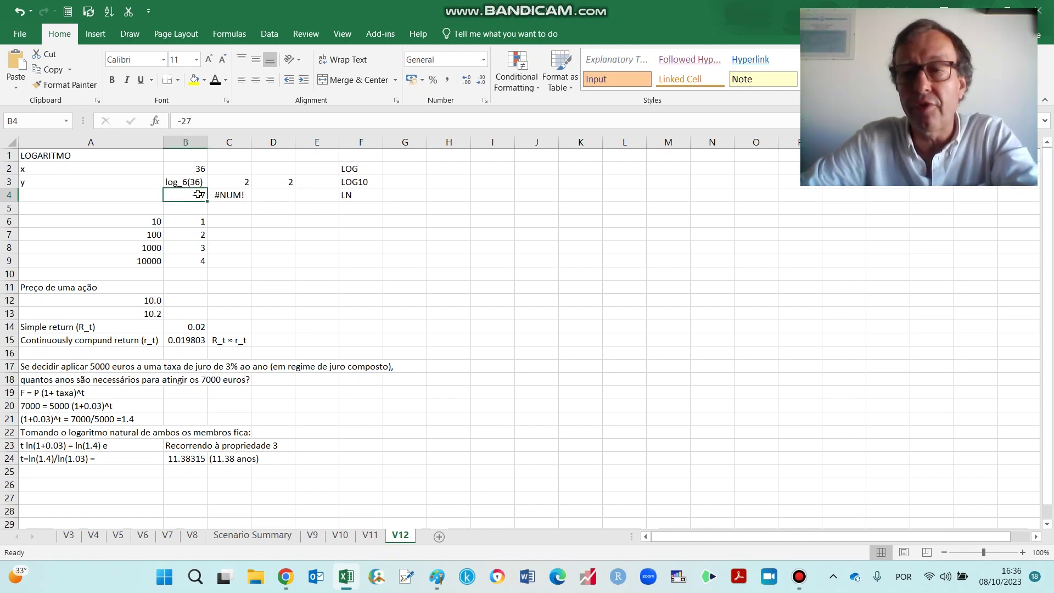
pyautogui.doubleClick(227, 193)
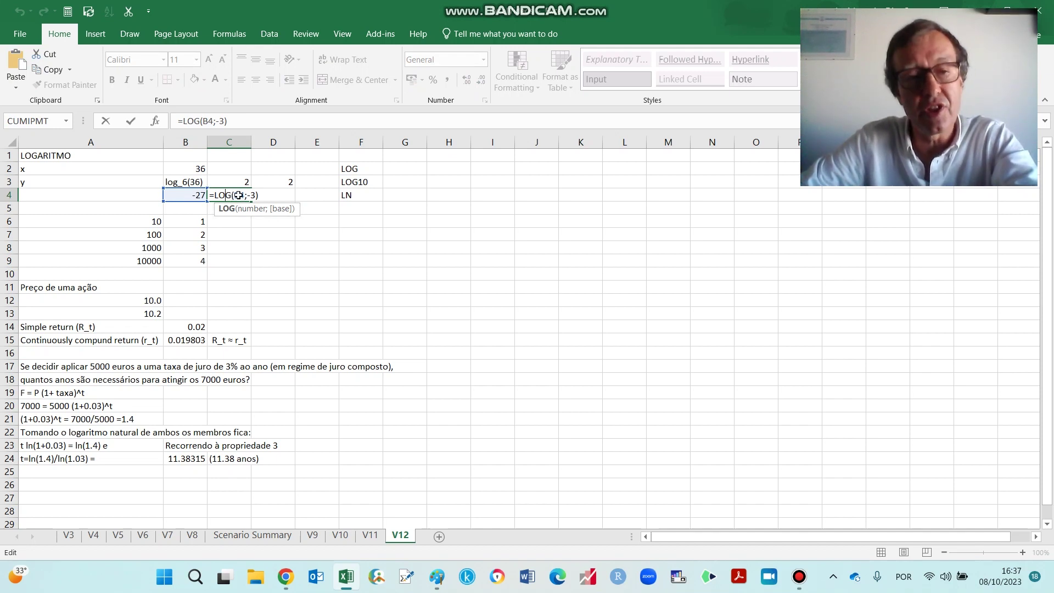
pyautogui.press('Escape')
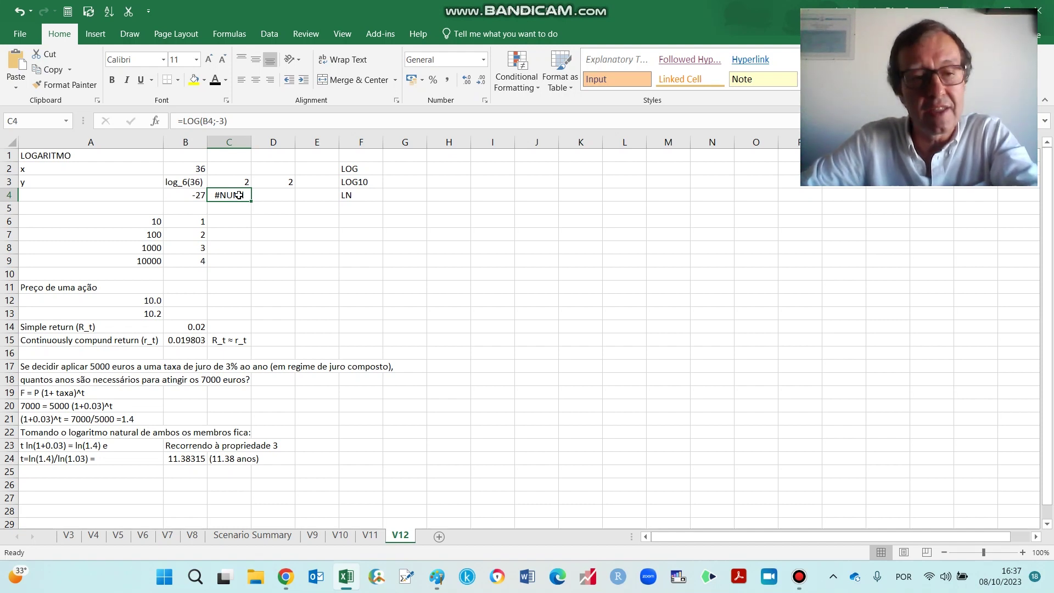
# Examine the powers of ten in A6:A9 and the LOG10 formulas beside them, opening the one in B8
pyautogui.click(227, 219)
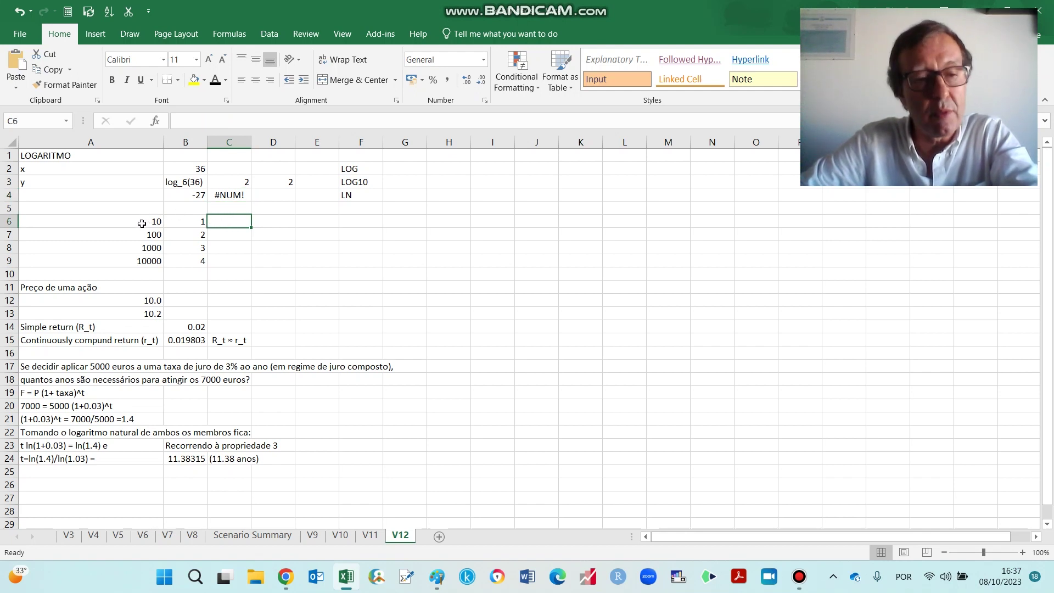
pyautogui.moveTo(142, 222); pyautogui.dragTo(134, 261)
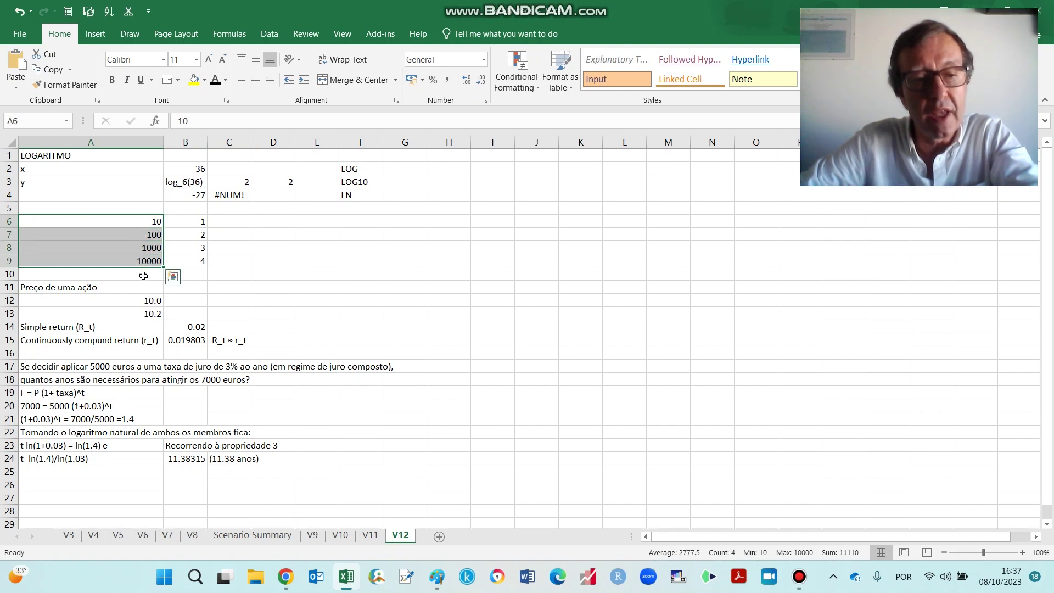
pyautogui.click(156, 235)
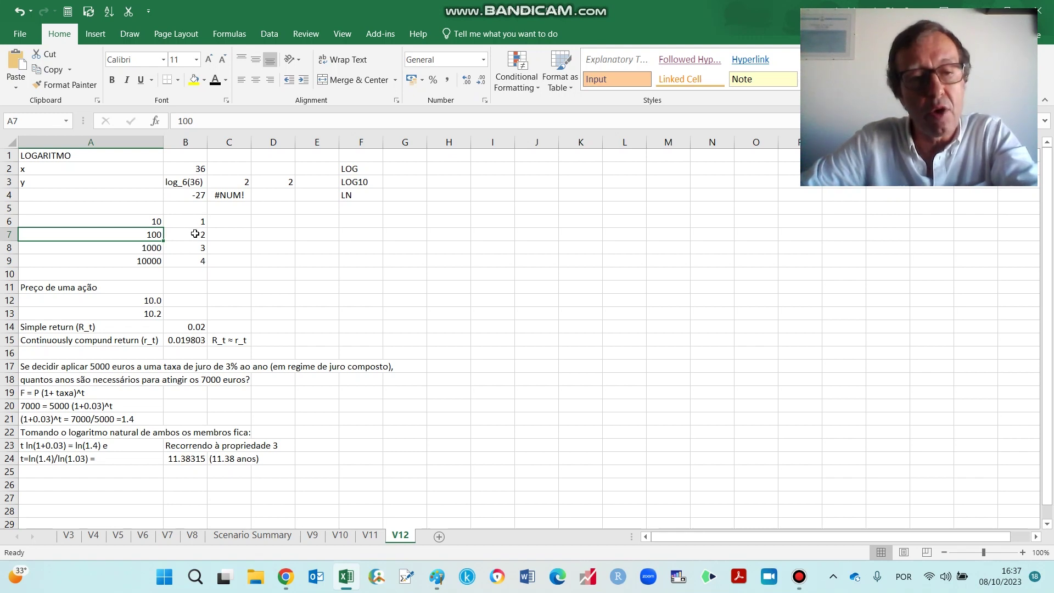
pyautogui.press('Right')
pyautogui.click(191, 221)
pyautogui.press('Down')
pyautogui.press('Down')
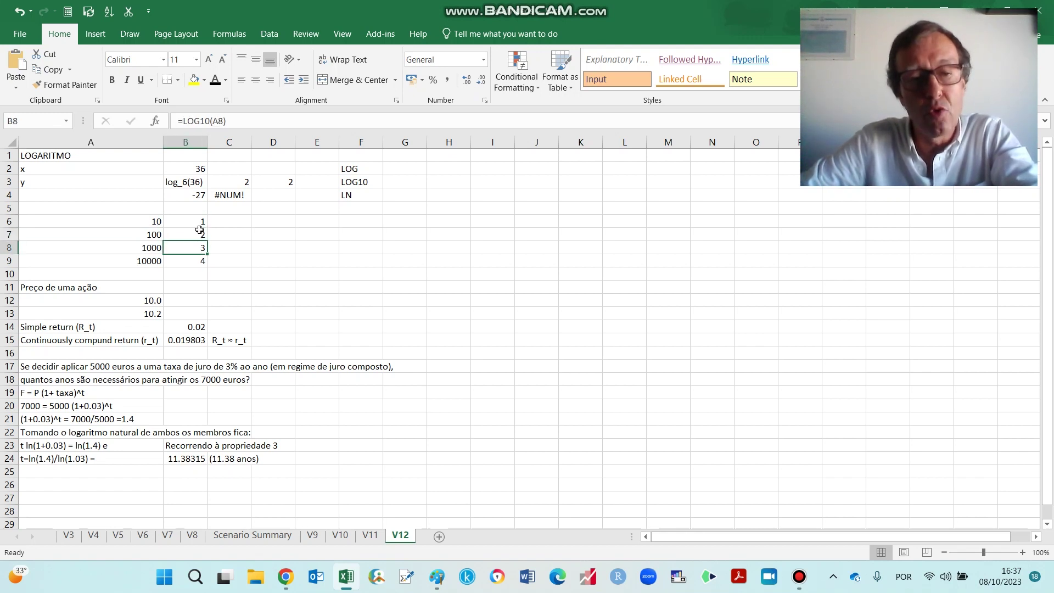
pyautogui.doubleClick(198, 248)
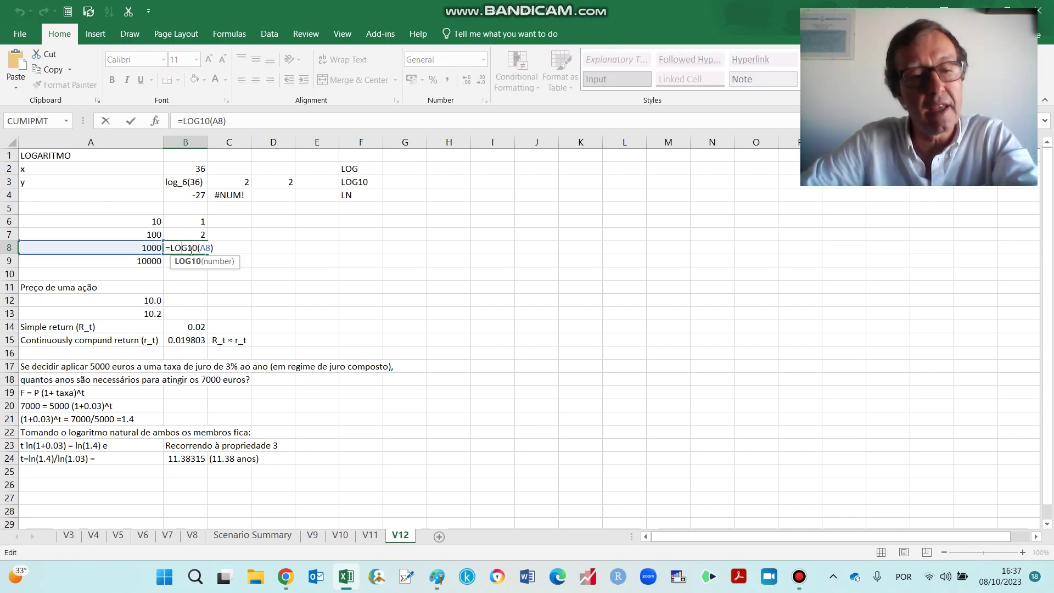
pyautogui.press('Escape')
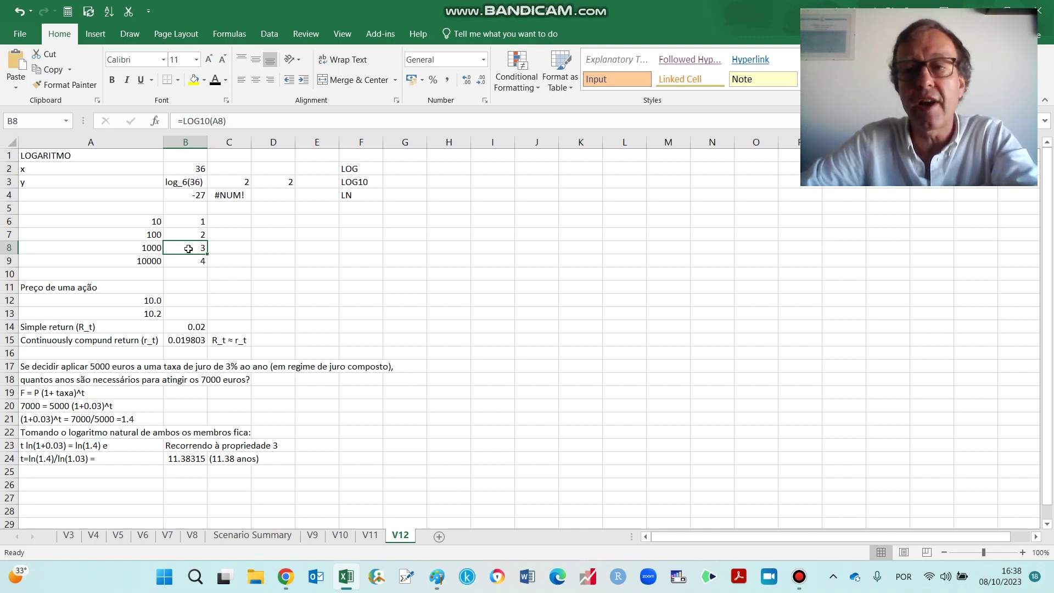
pyautogui.click(152, 262)
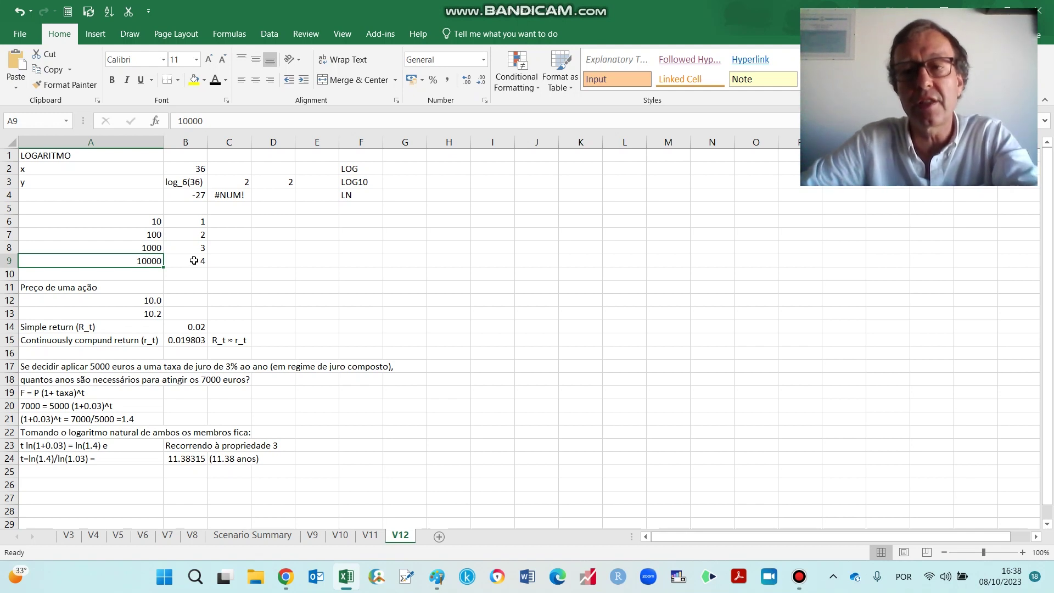
# Inspect the continuously compounded return formula in B15 and undo the column widening caused by re-entering it
pyautogui.click(185, 288)
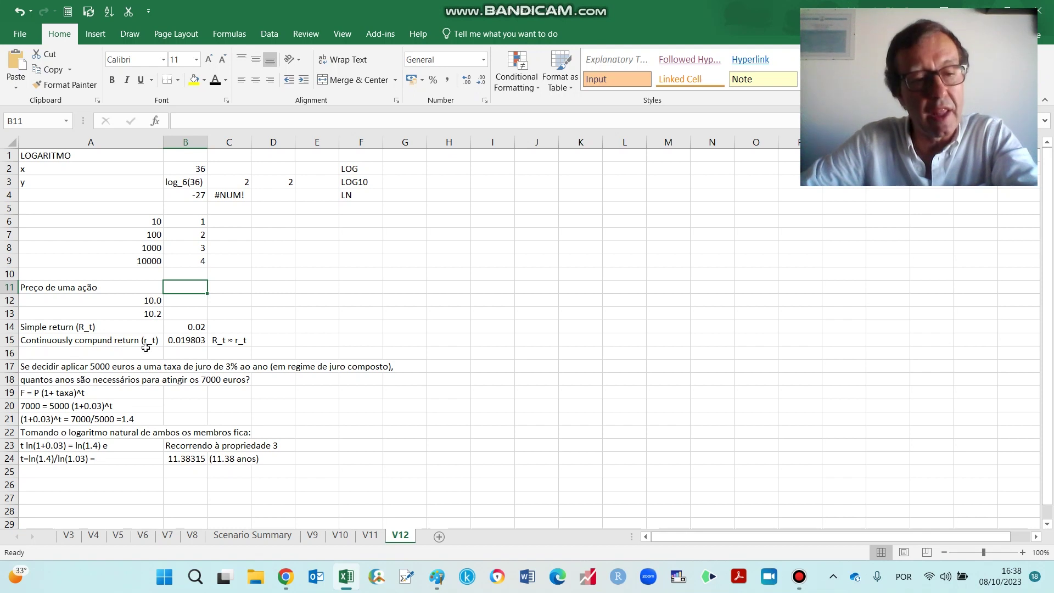
pyautogui.click(189, 340)
pyautogui.doubleClick(189, 340)
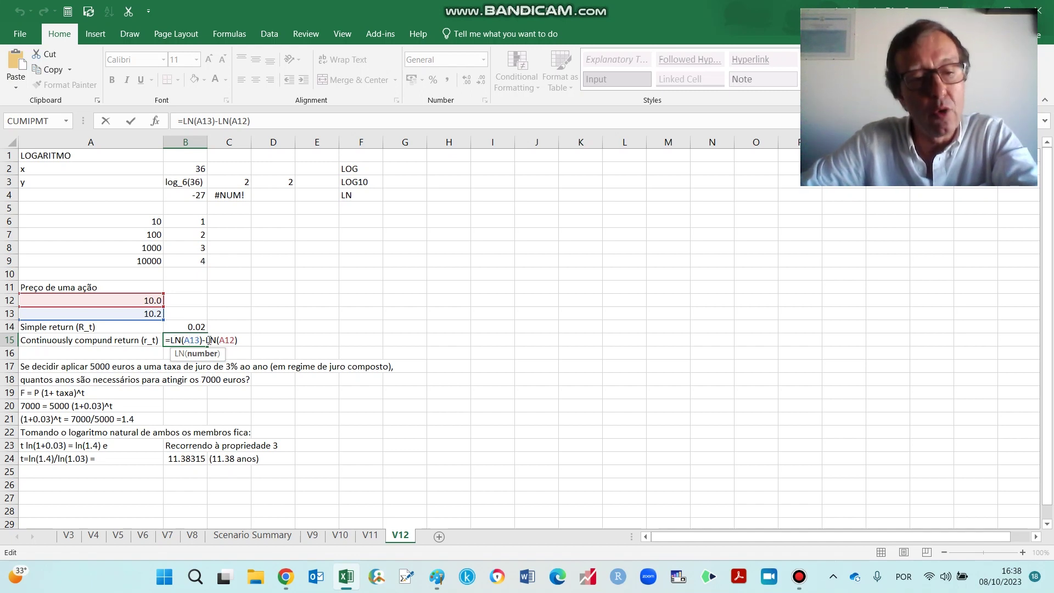
pyautogui.press('Return')
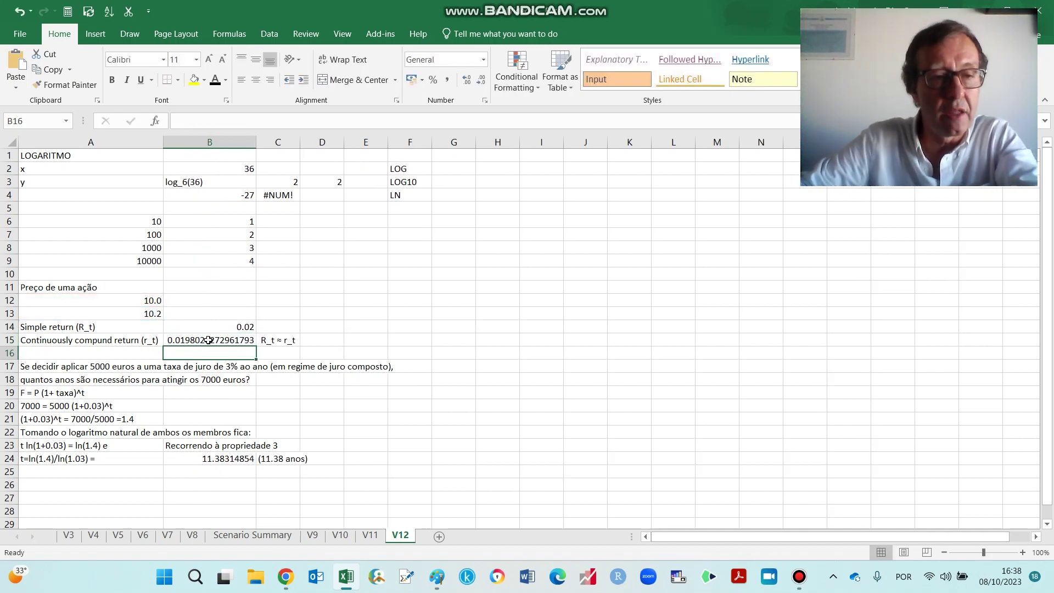
pyautogui.click(18, 11)
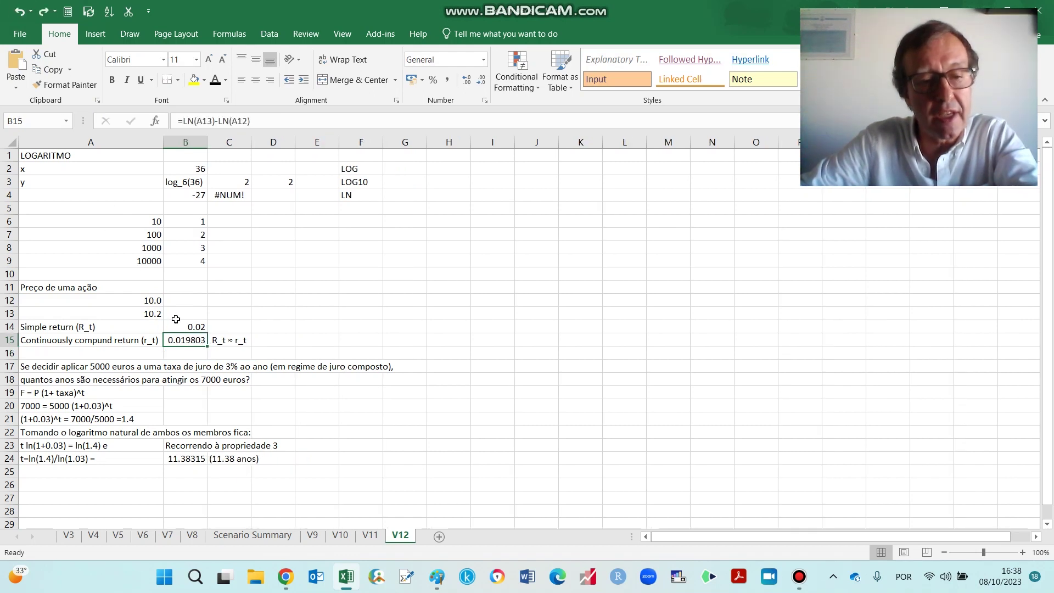
# Inspect the simple return formula in B14 and the share prices it references
pyautogui.doubleClick(191, 327)
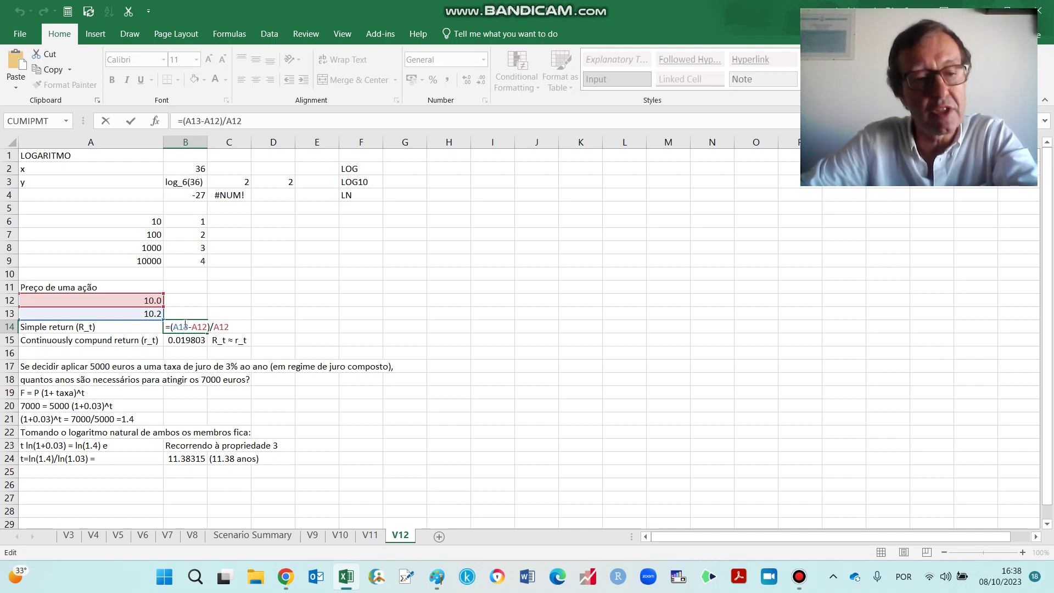
pyautogui.click(183, 328)
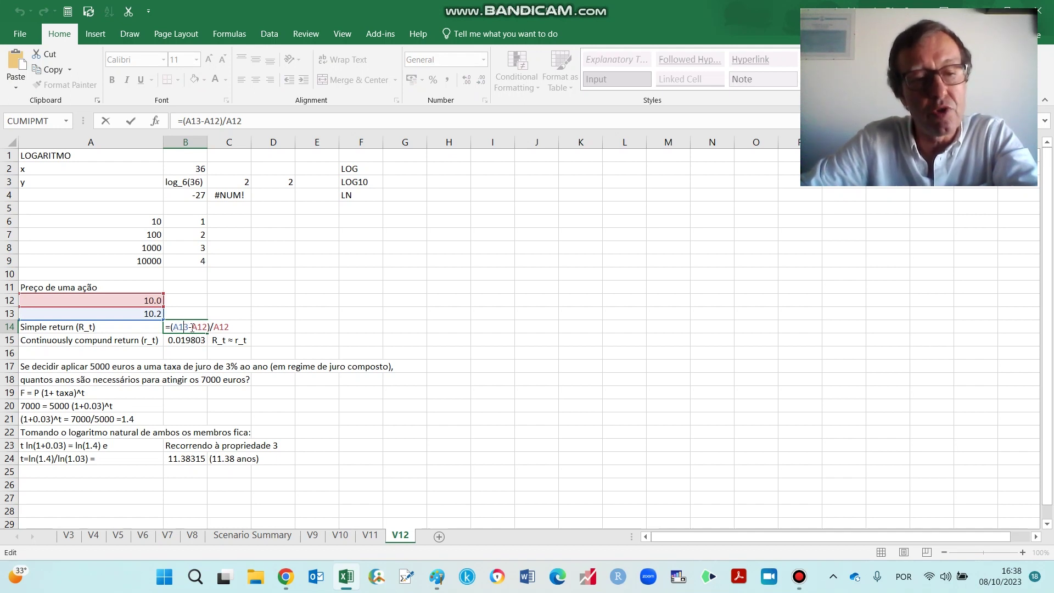
pyautogui.click(258, 327)
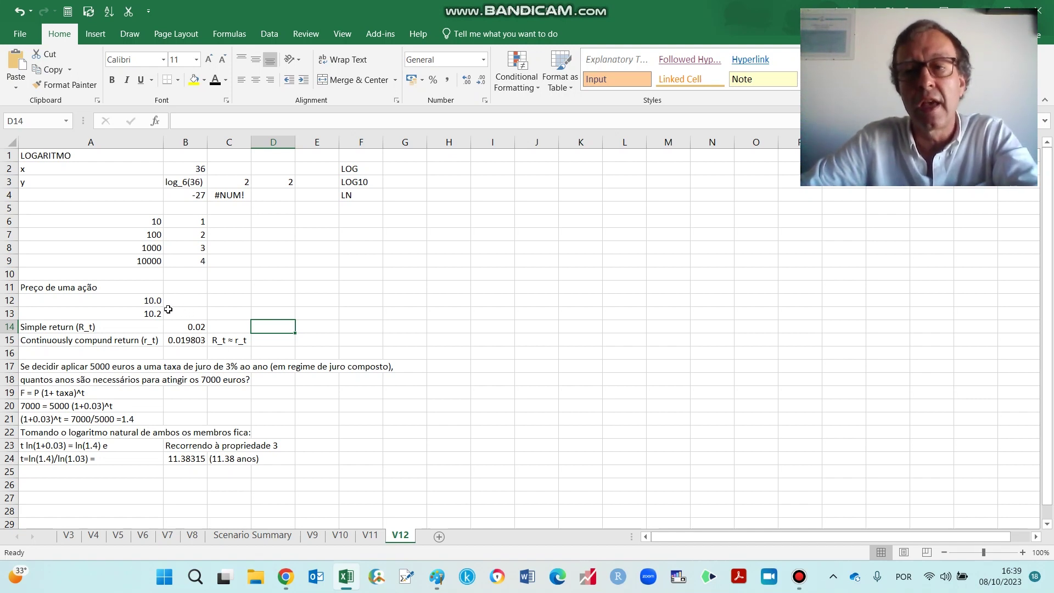
# Go through the compound interest problem in rows 17 to 24, from the future value equation to the LN formula in B24
pyautogui.click(132, 355)
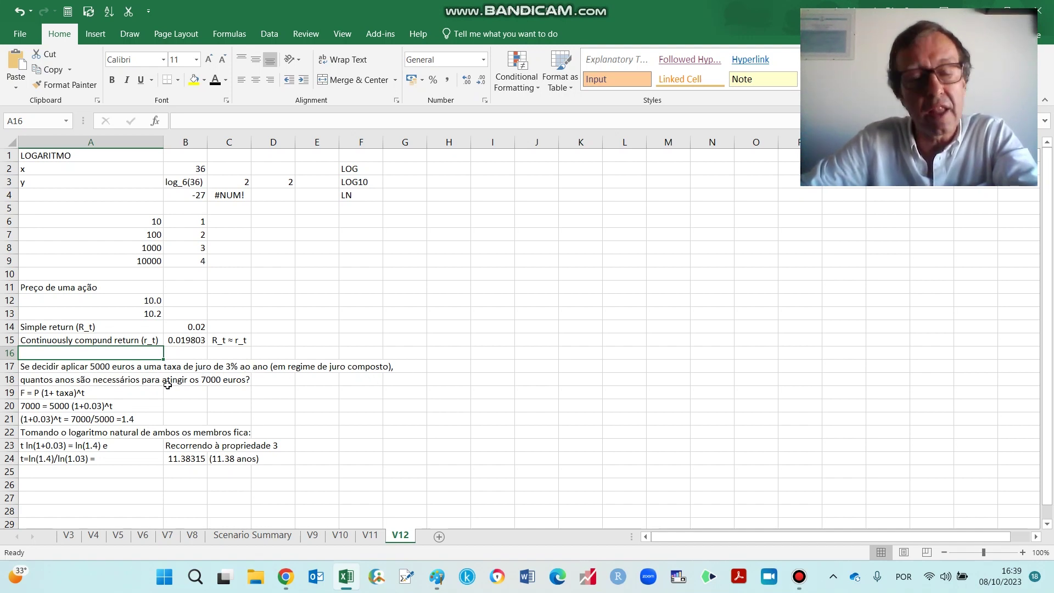
pyautogui.click(97, 392)
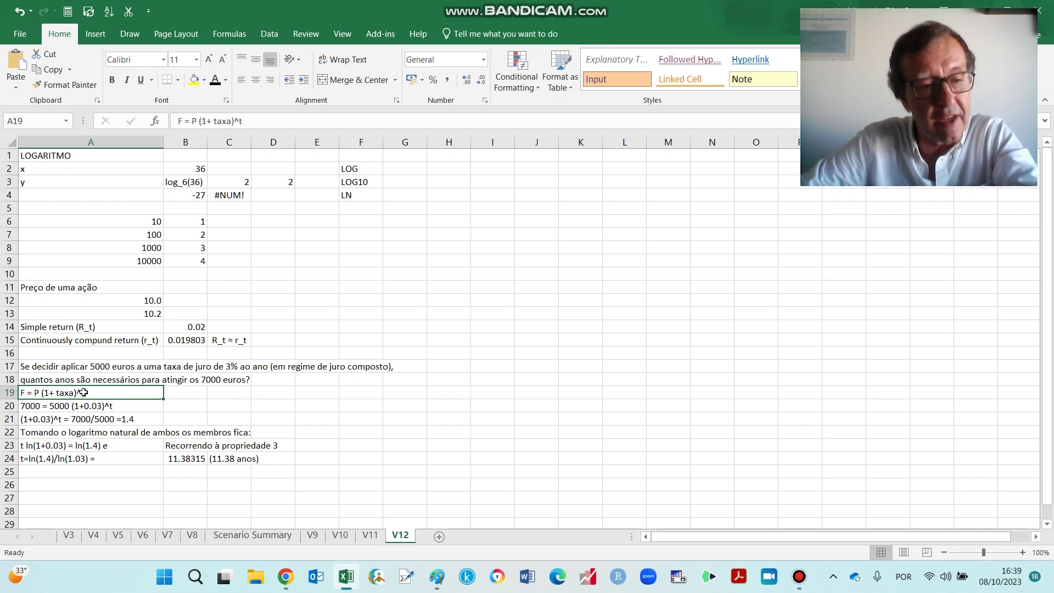
pyautogui.click(84, 405)
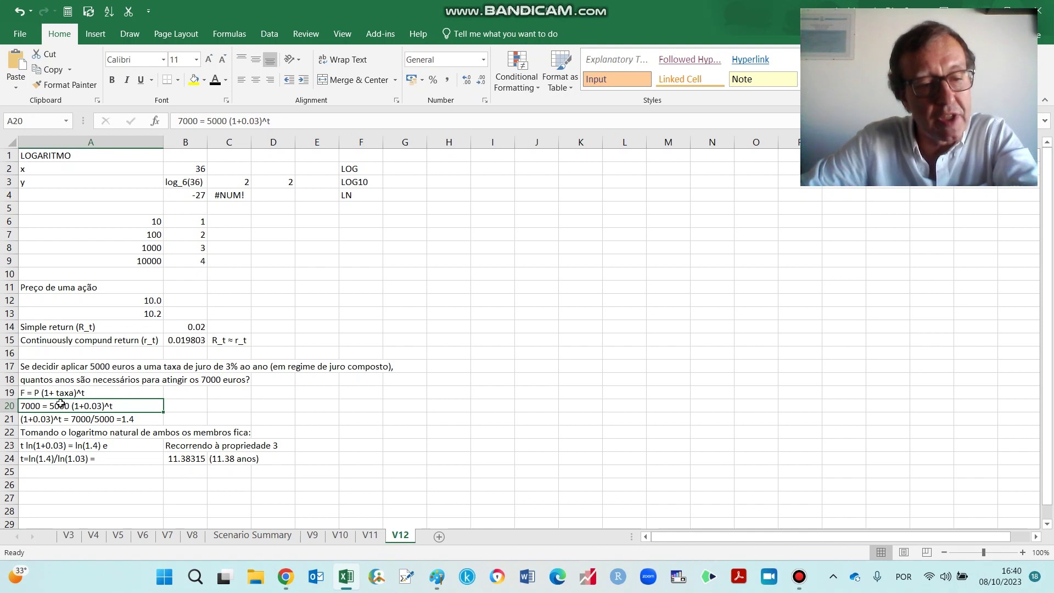
pyautogui.click(119, 416)
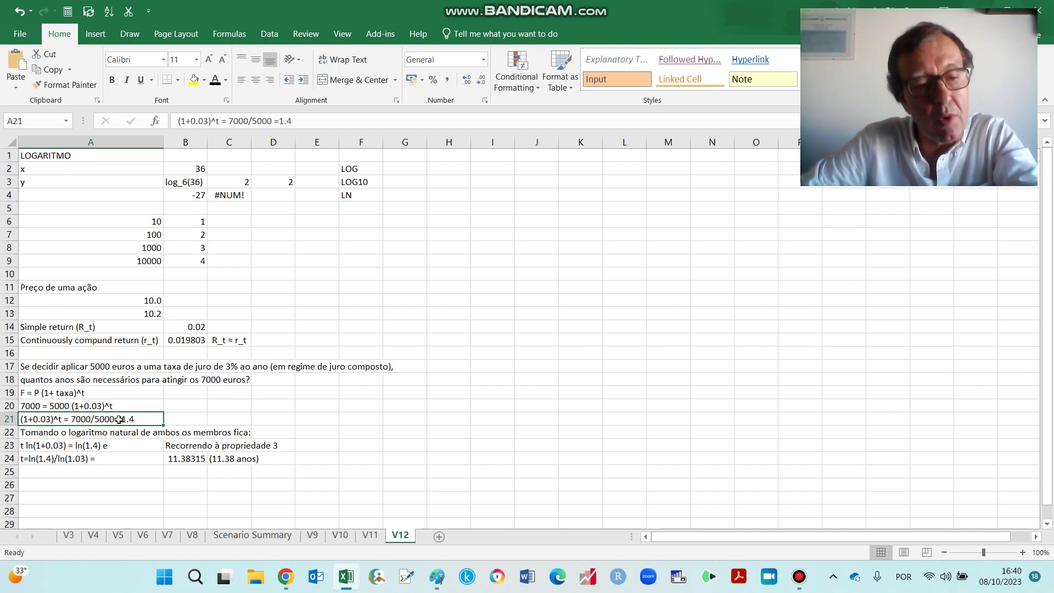
pyautogui.click(88, 432)
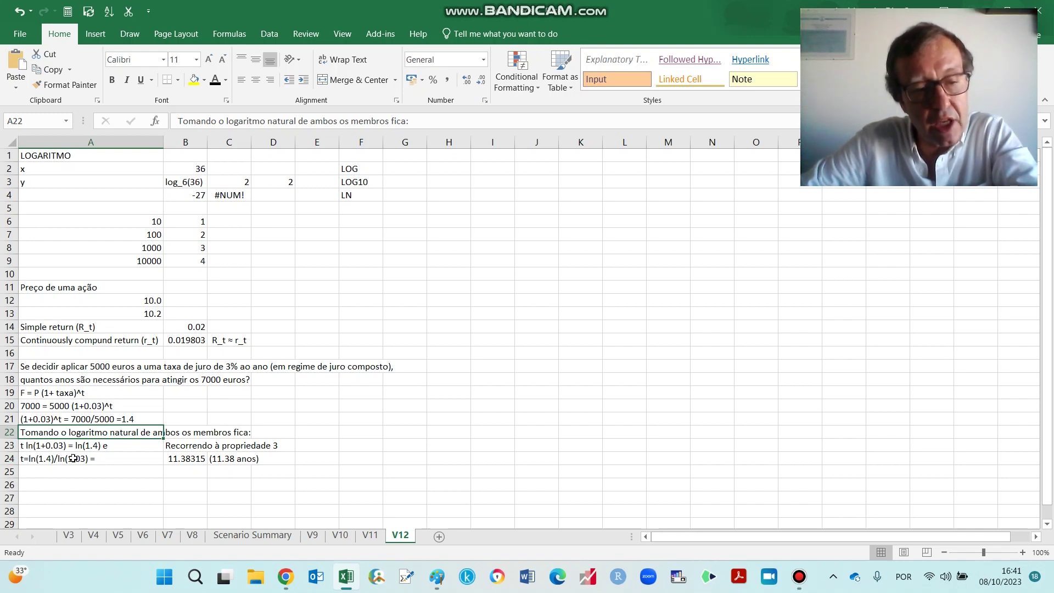
pyautogui.click(186, 461)
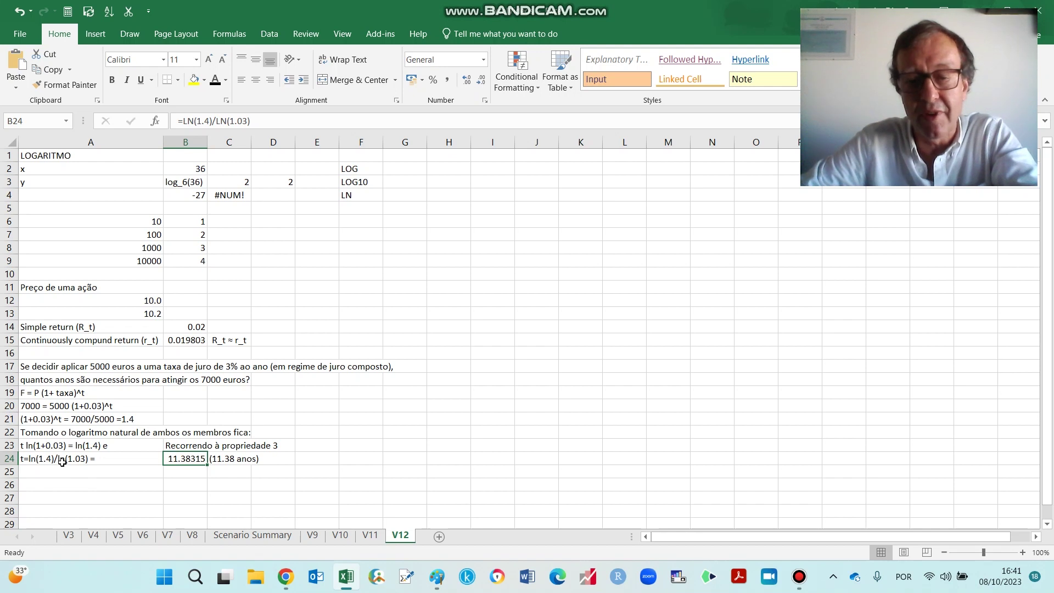
pyautogui.click(456, 329)
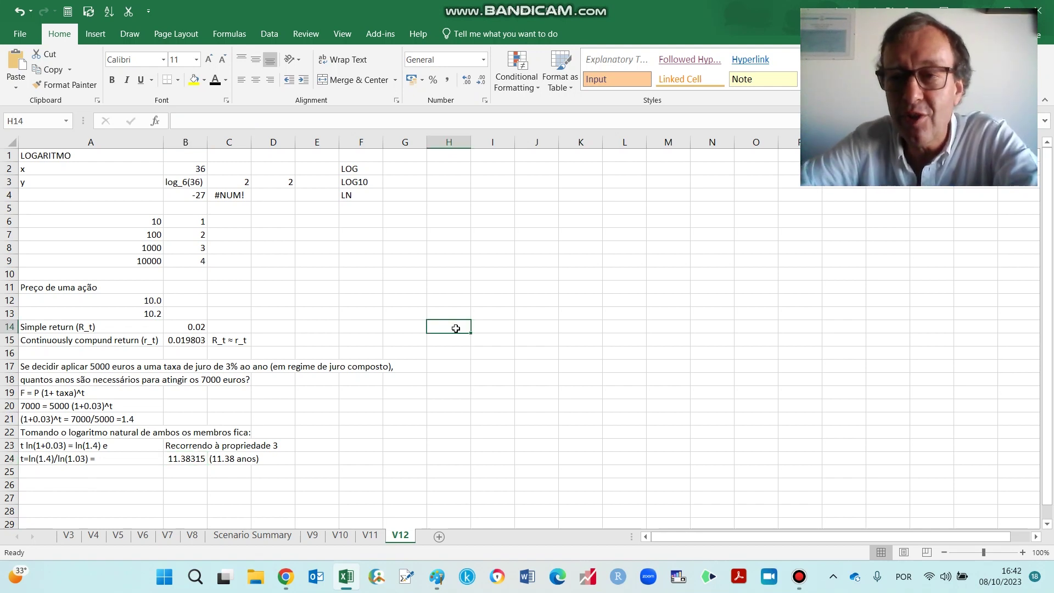